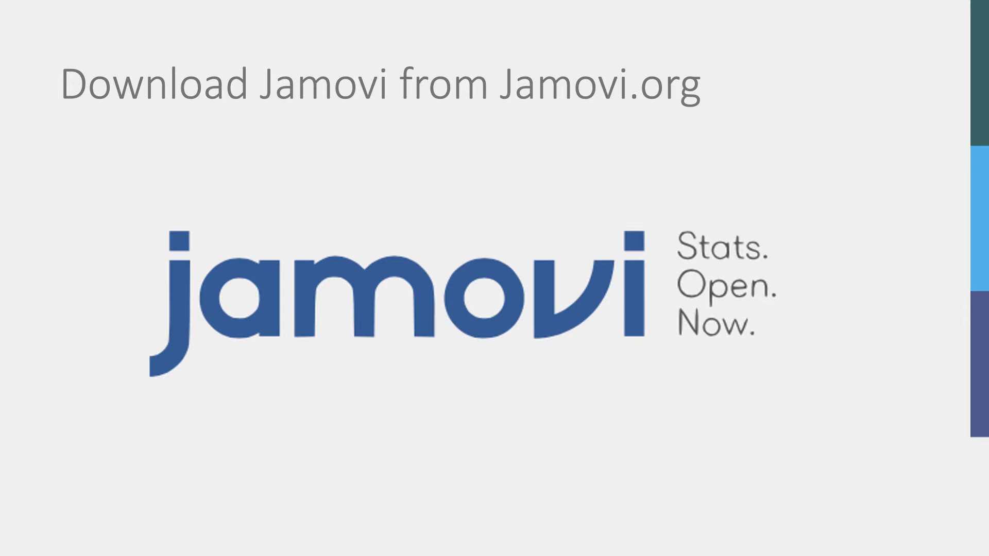
key(Right)
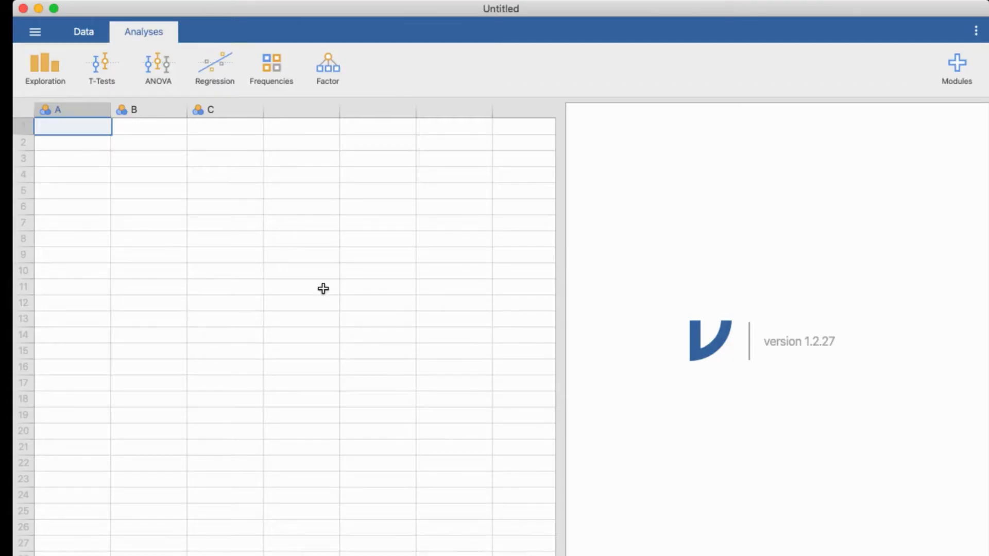
click(79, 33)
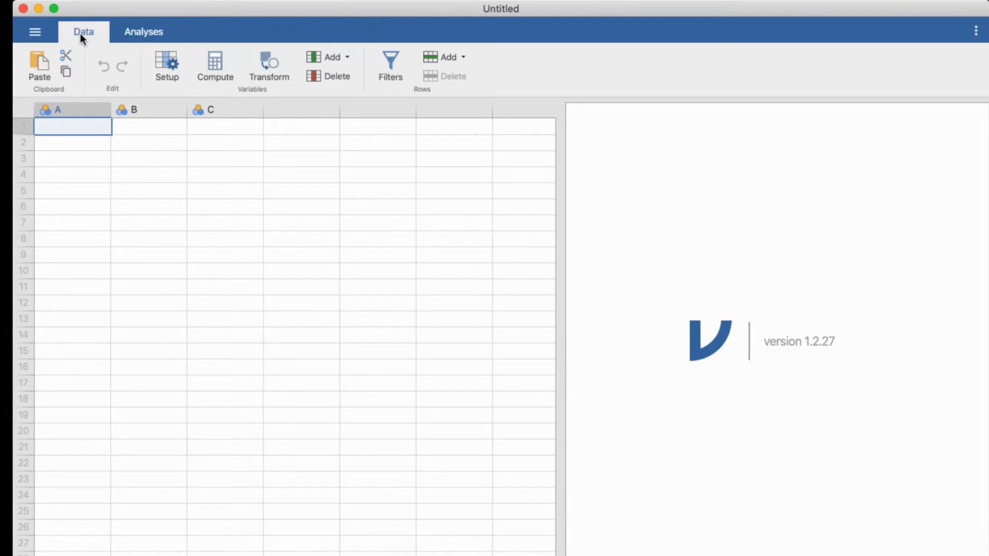
click(158, 36)
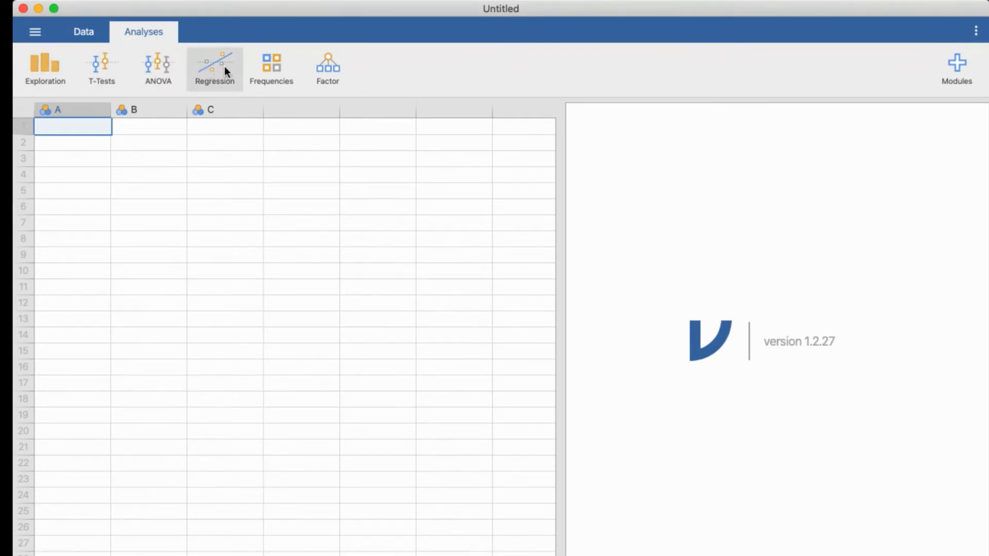
click(958, 70)
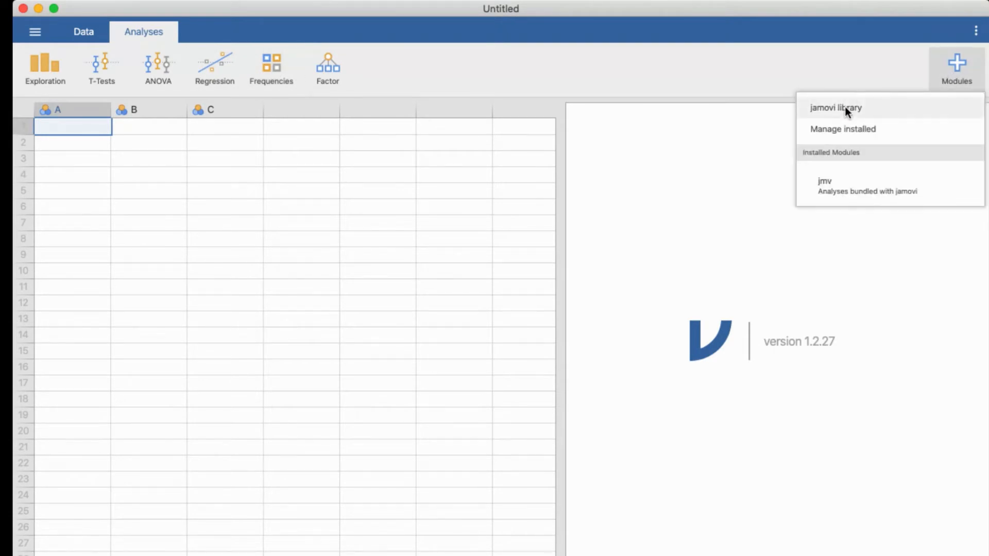
click(320, 413)
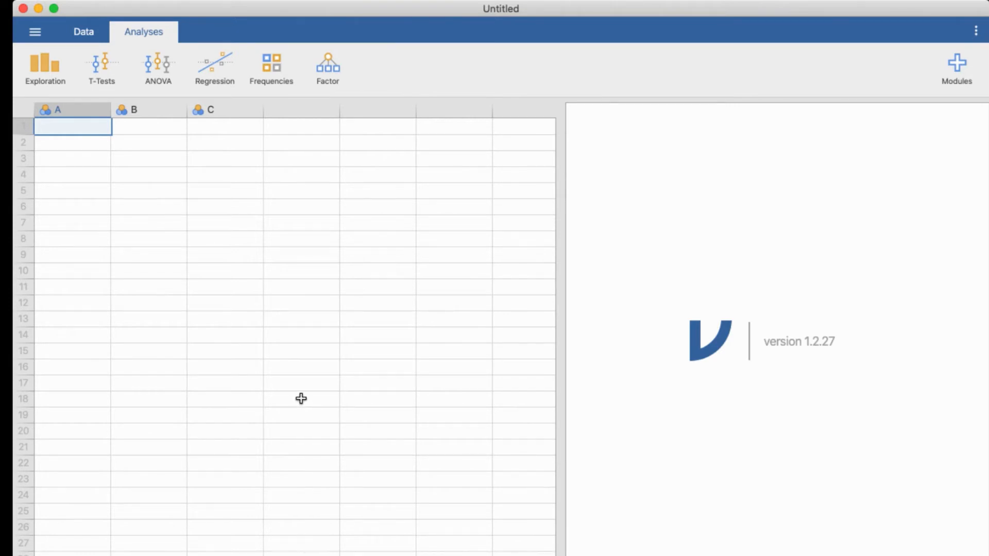
Step: Open the Bugs (Ryan, Wilde & Crist, 2013) data set from the Data Library and widen the spreadsheet to show all its columns
click(35, 32)
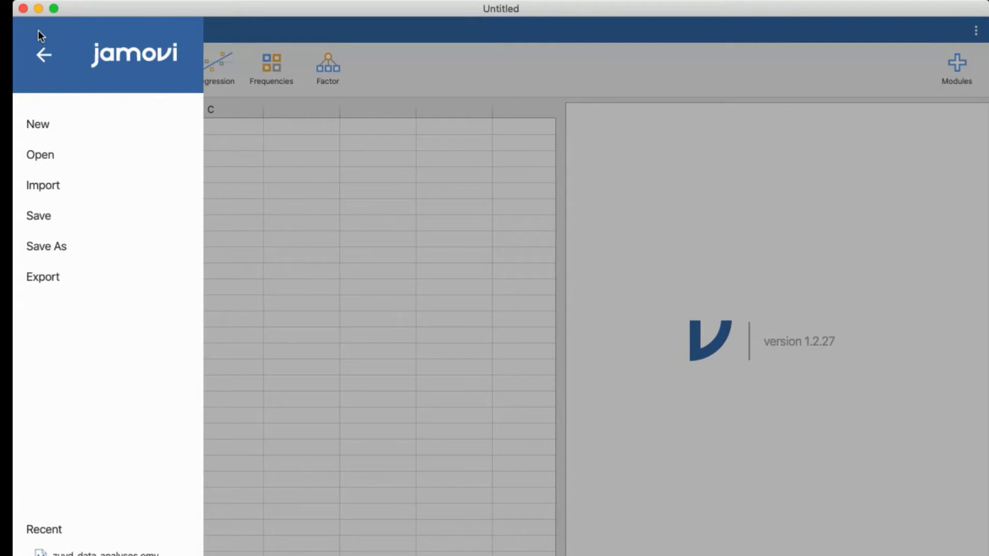
click(48, 154)
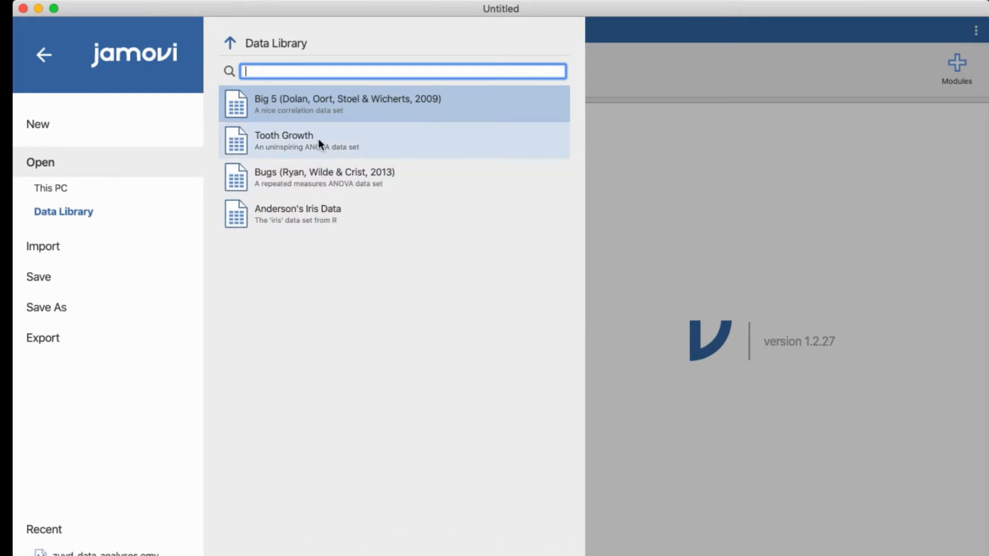
click(305, 184)
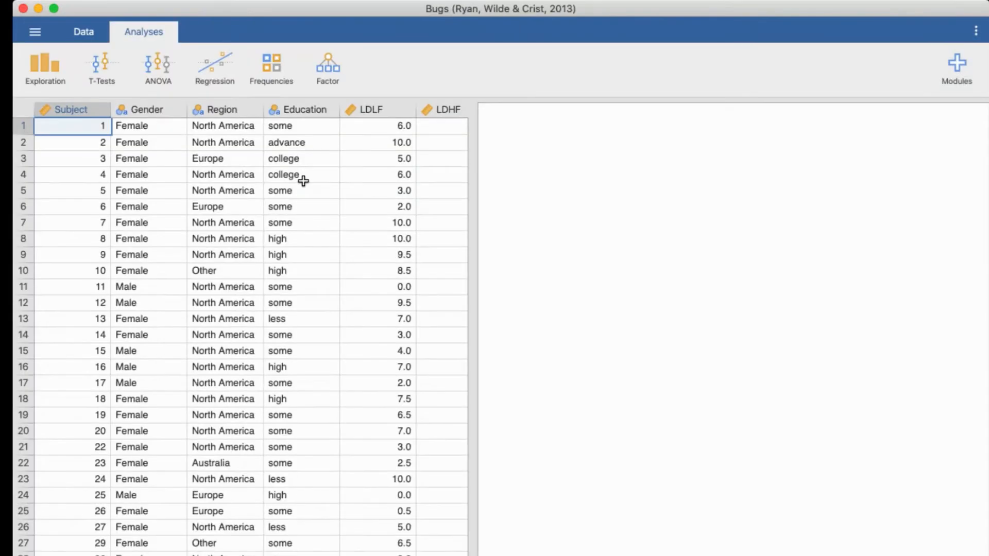
drag(463, 222, 693, 261)
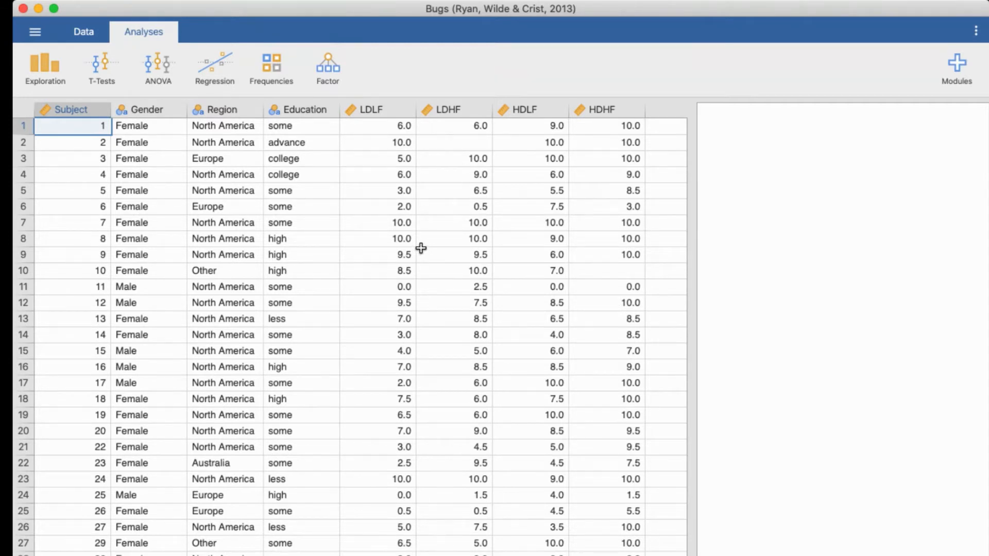
Step: Examine the LDLF to HDHF columns and open the variable setup for LDHF to review its measure type options
drag(371, 110, 592, 112)
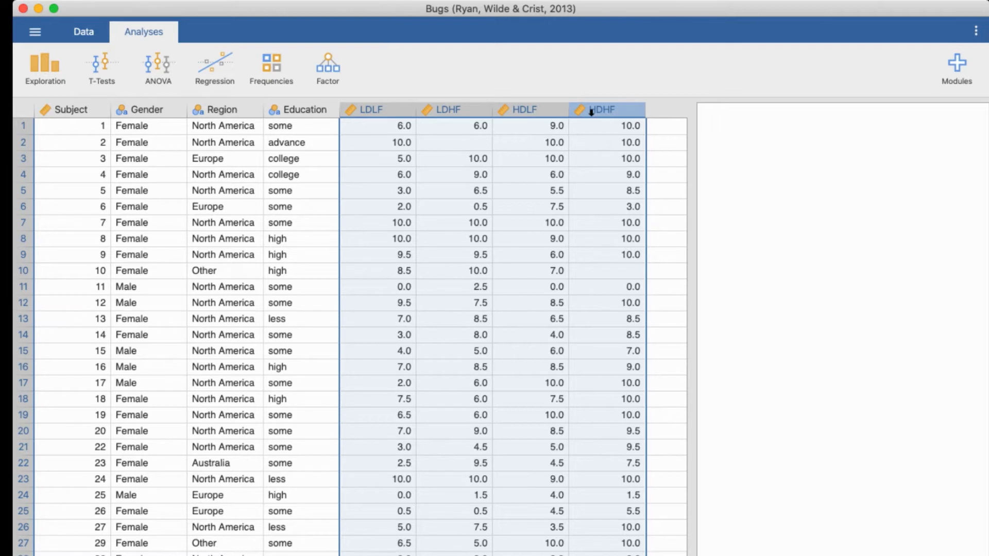
click(478, 207)
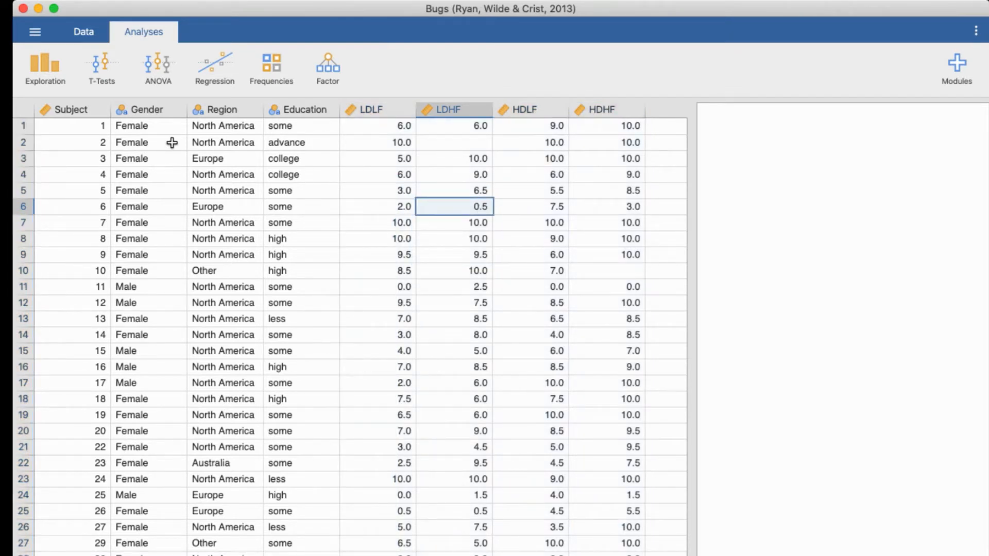
click(94, 31)
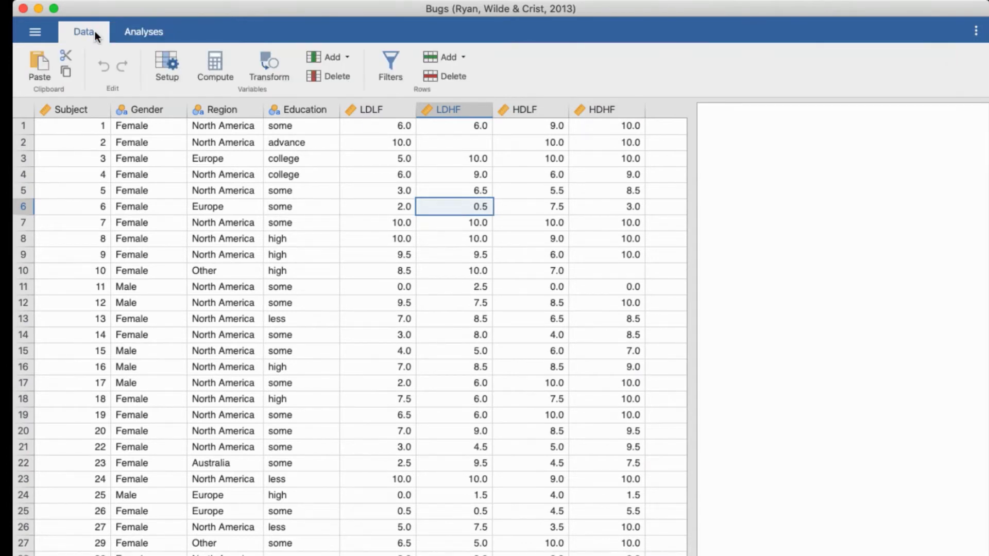
click(167, 63)
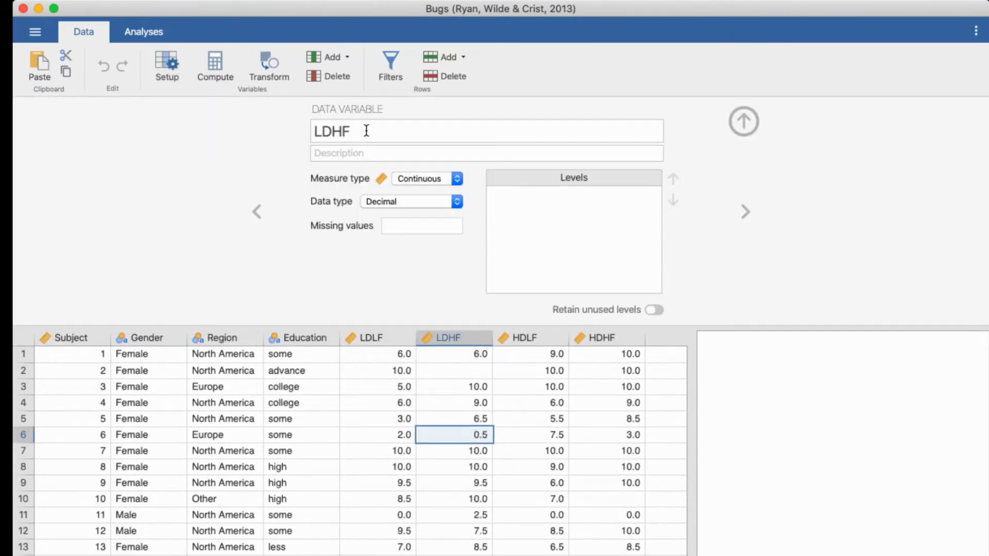
click(378, 127)
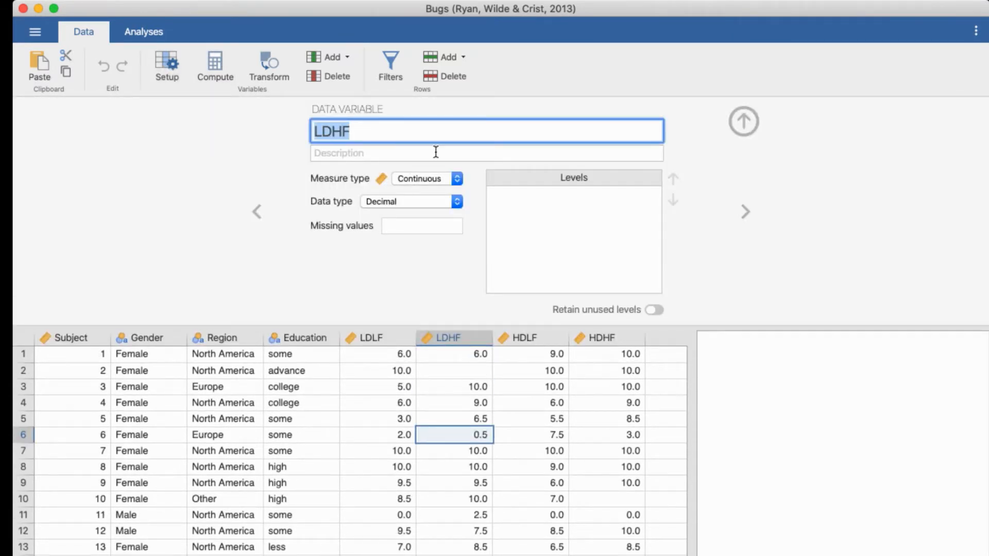
click(424, 179)
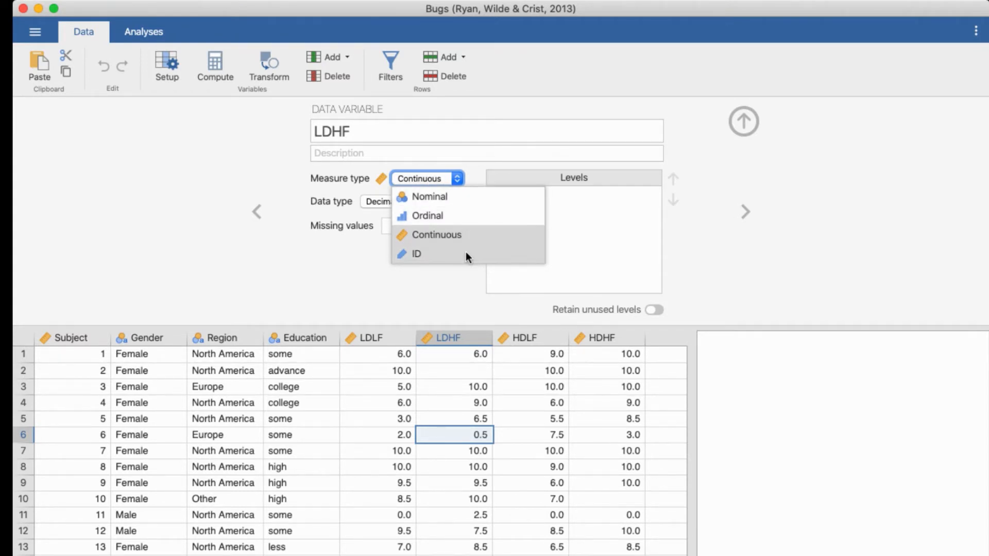
click(445, 386)
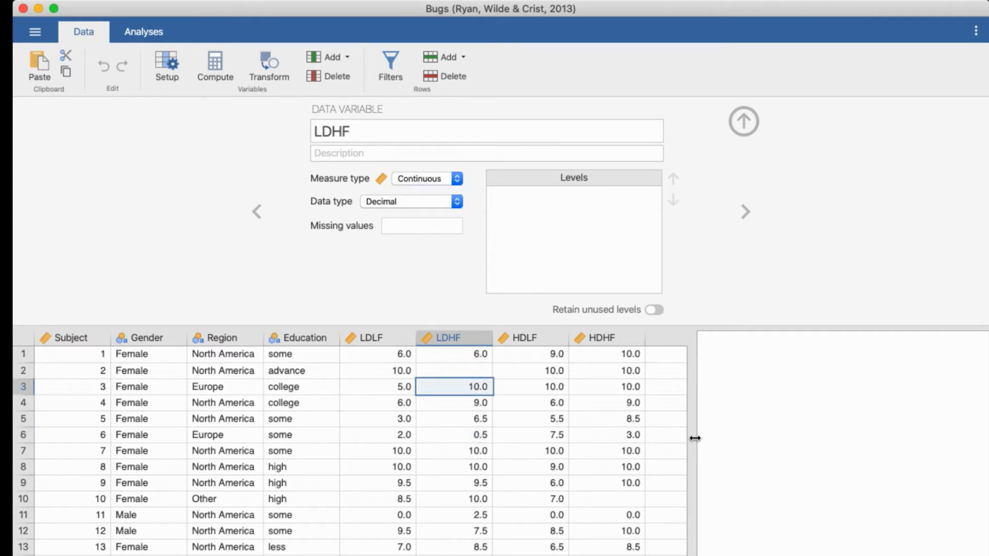
Step: Widen the spreadsheet and create a computed variable named Repulsiveness in the first empty column after HDHF
drag(694, 438, 777, 432)
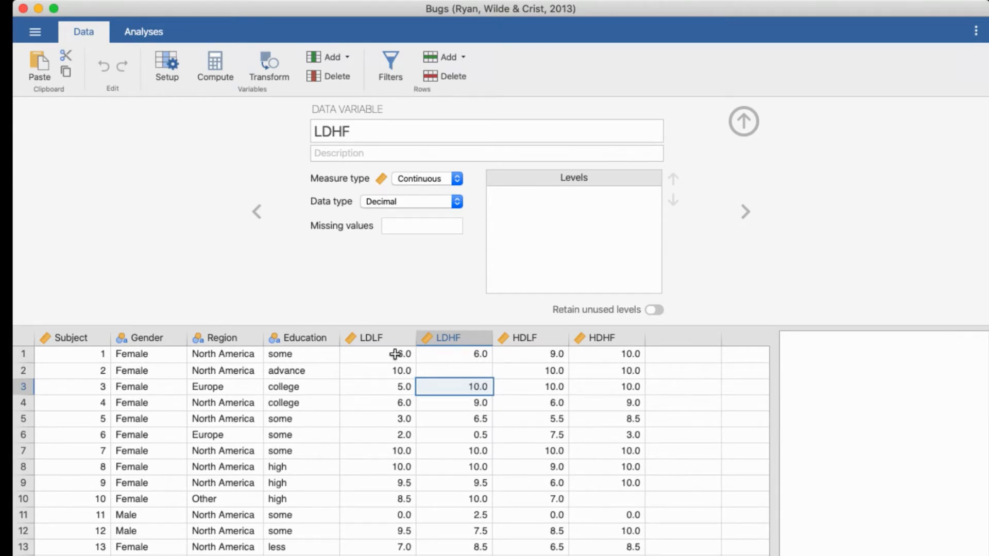
drag(407, 384, 594, 386)
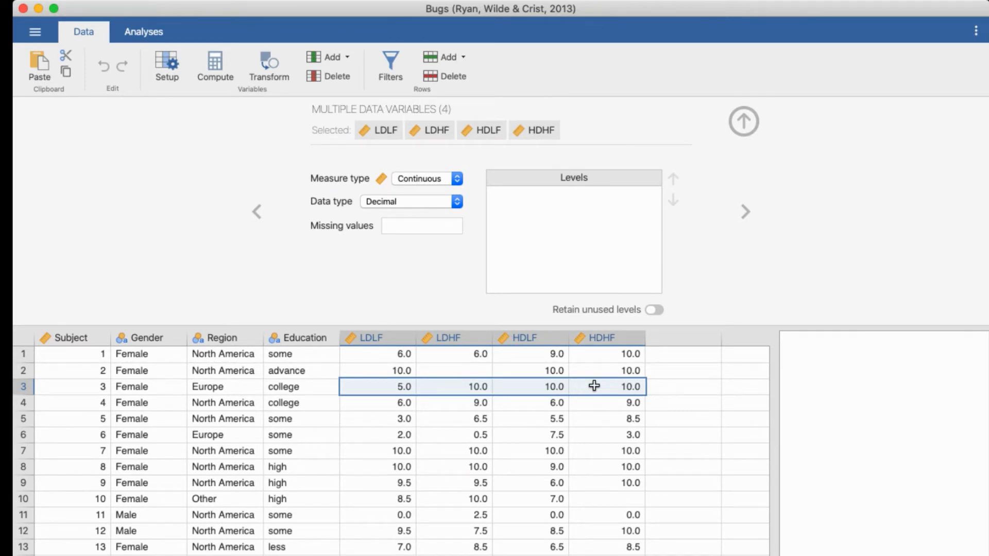
click(684, 345)
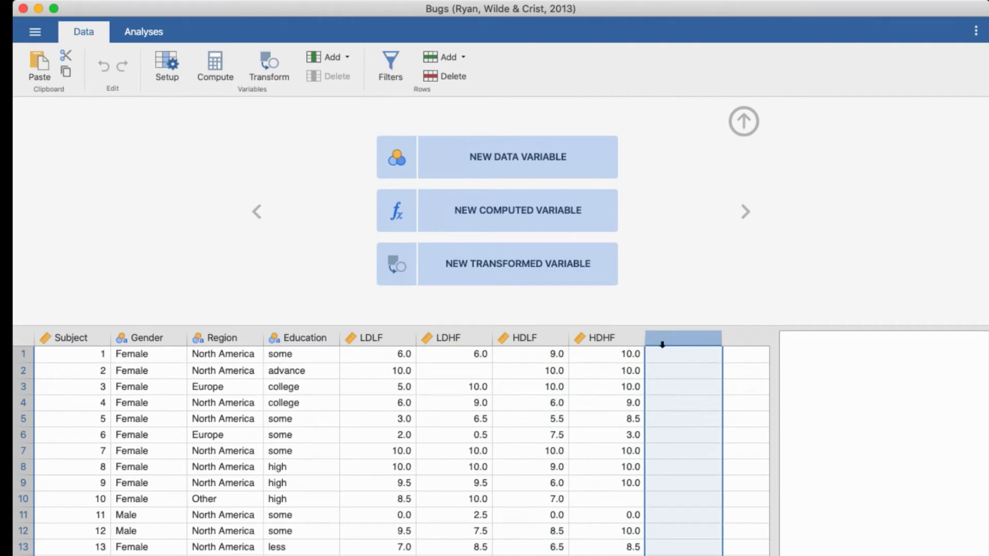
click(503, 213)
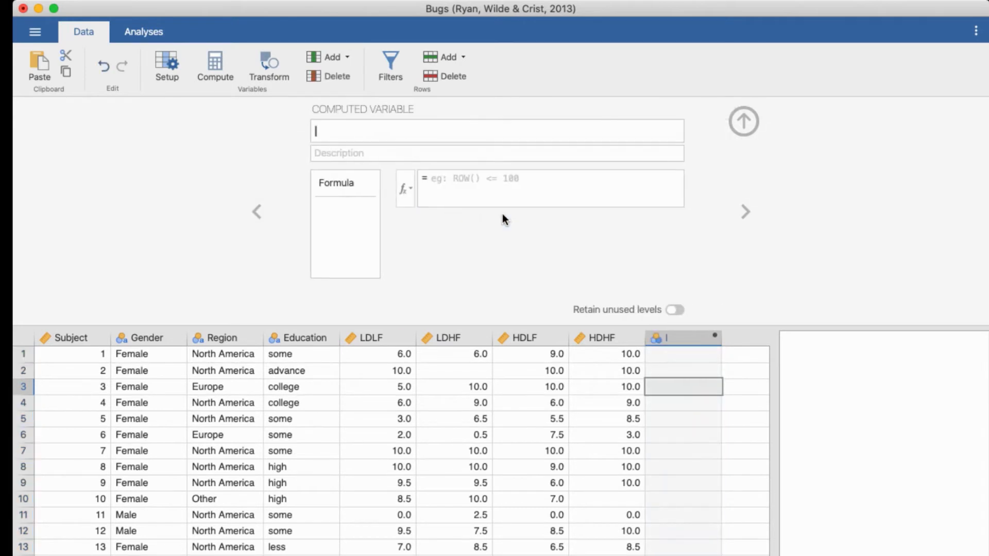
click(351, 127)
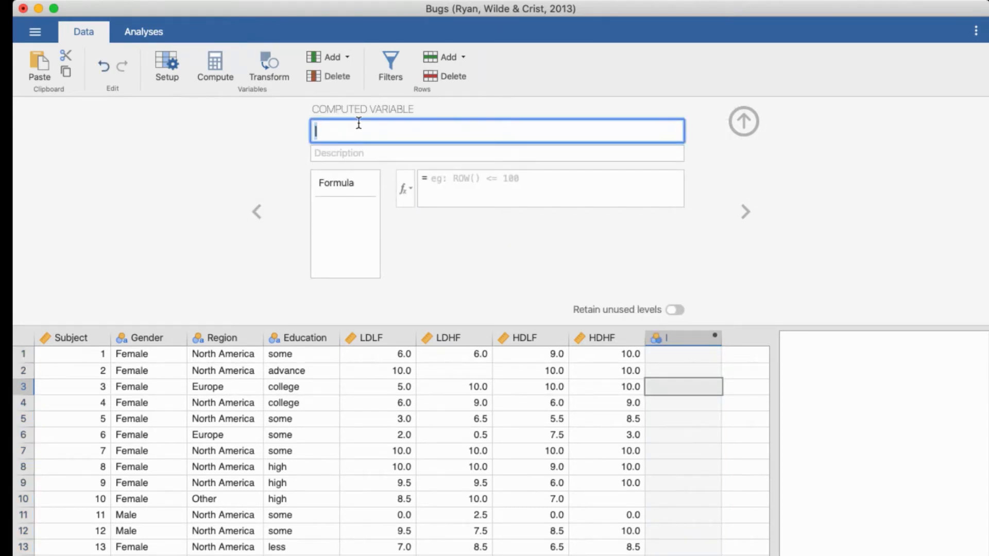
text(Repulsiveness)
Step: Insert the MEAN function into the formula of the Repulsiveness variable
click(484, 183)
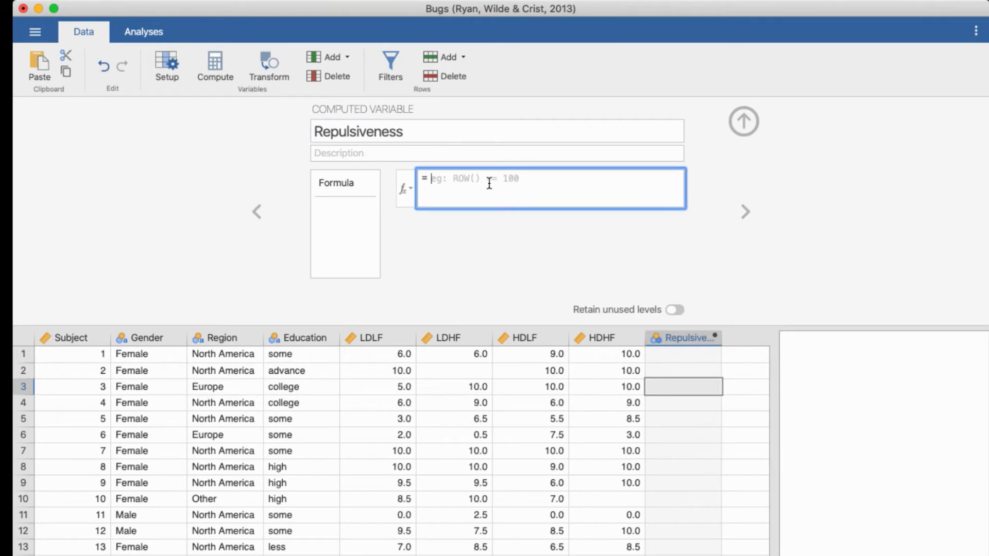
click(407, 187)
scroll(459, 268, down, 1)
scroll(459, 268, down, 3)
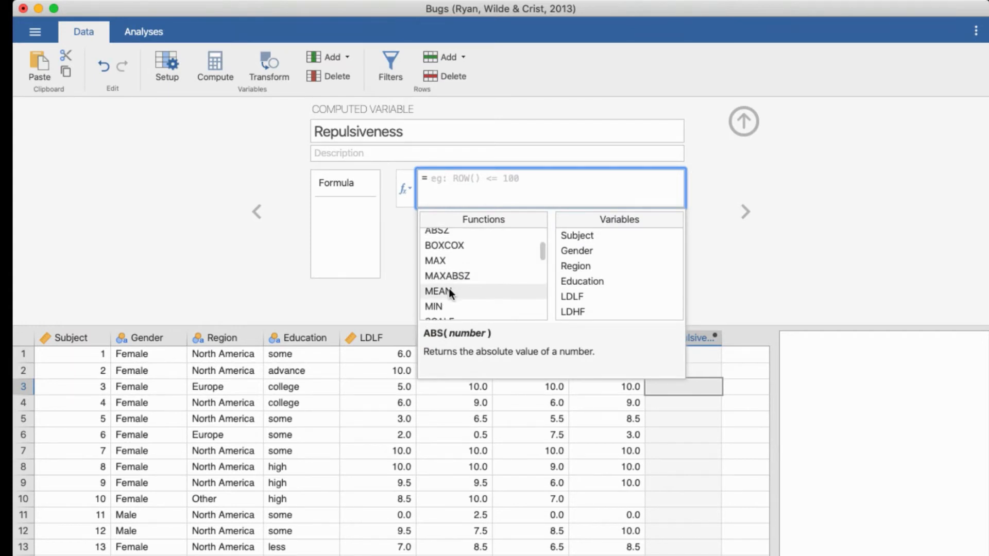
double_click(449, 291)
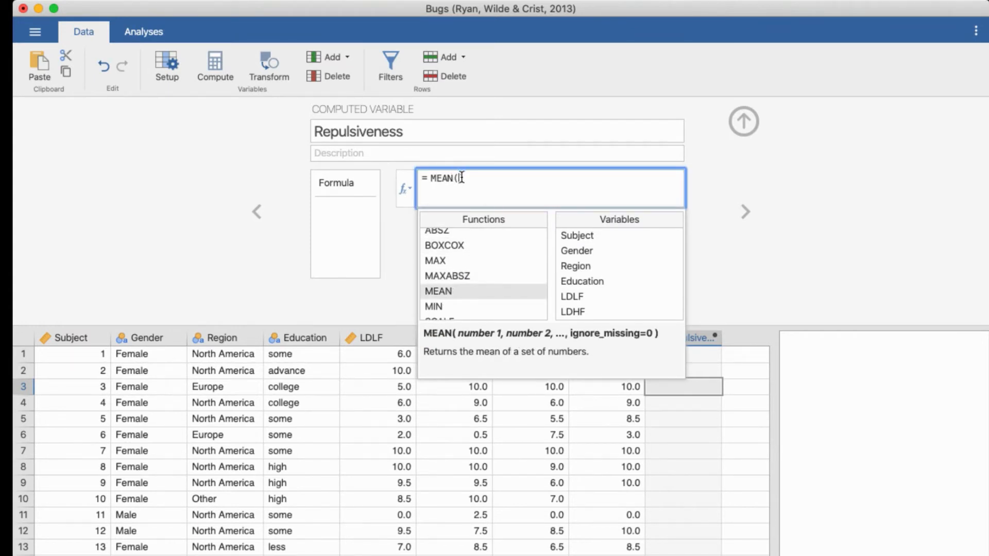
Step: Add LDLF, LDHF, HDLF and HDHF as the arguments of MEAN, apply the formula, and check the computed values in row 3
scroll(604, 273, down, 2)
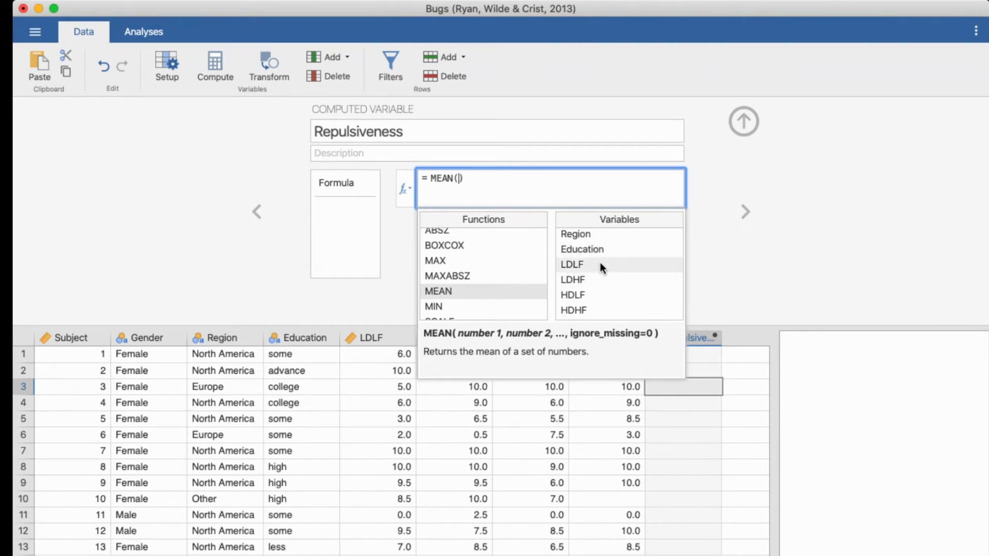
double_click(600, 264)
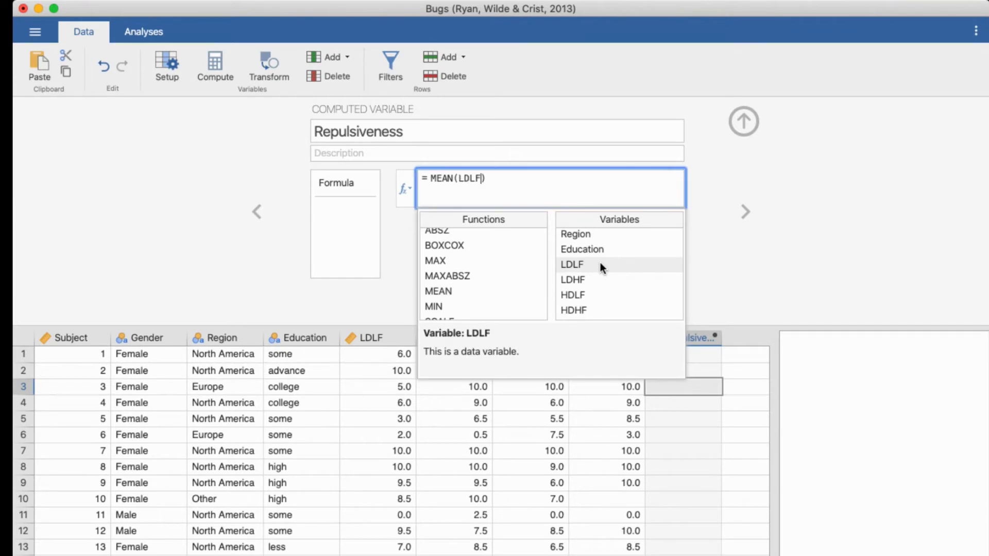
text(,)
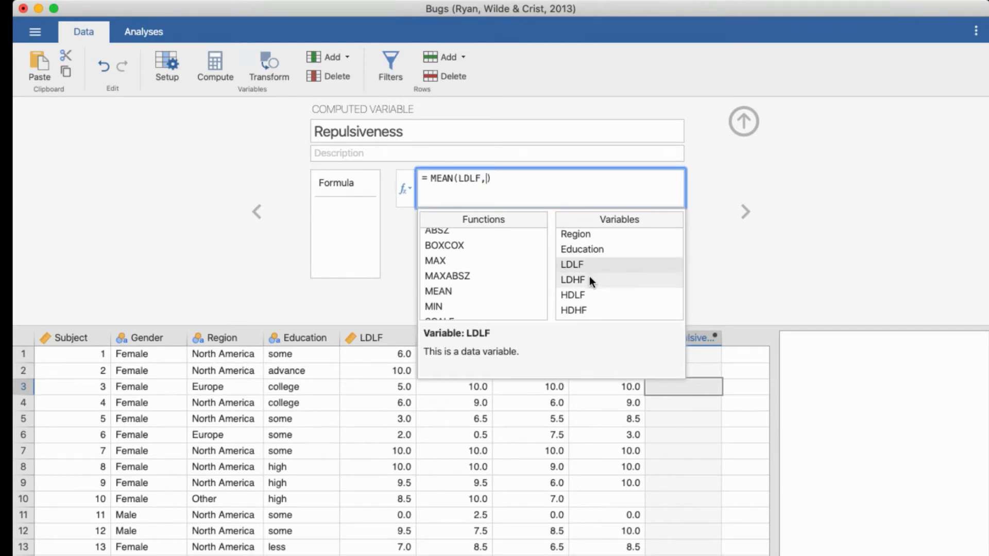
double_click(589, 276)
text(,)
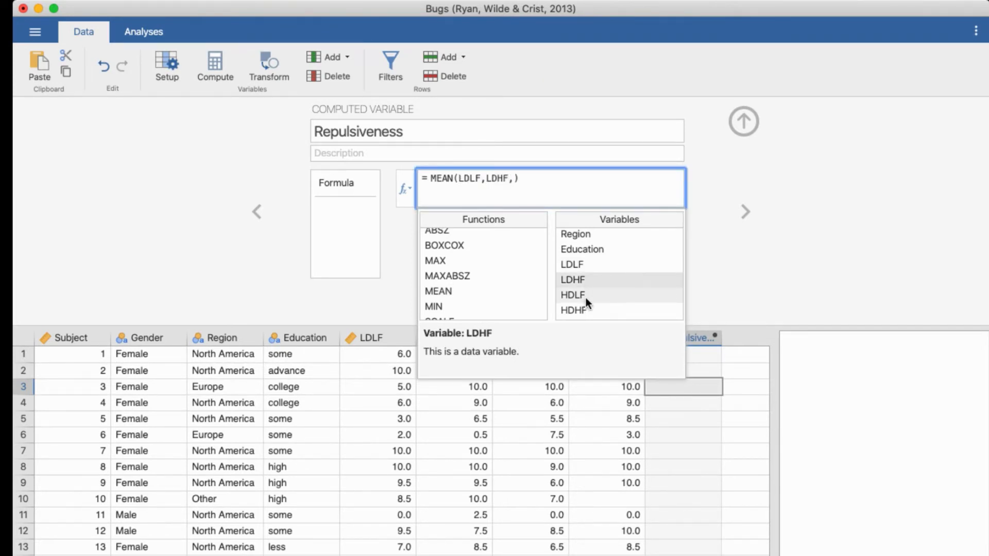
double_click(586, 295)
text(,)
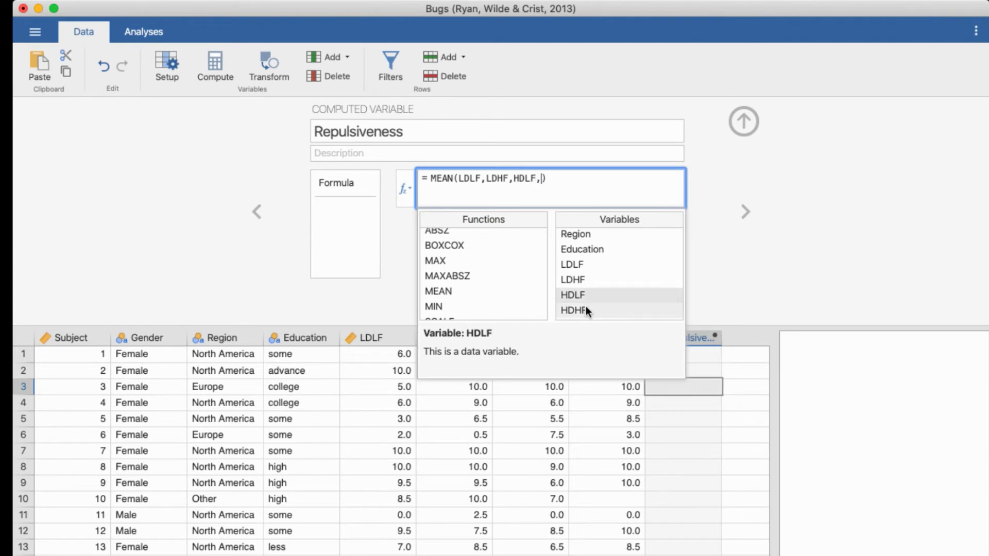
double_click(585, 309)
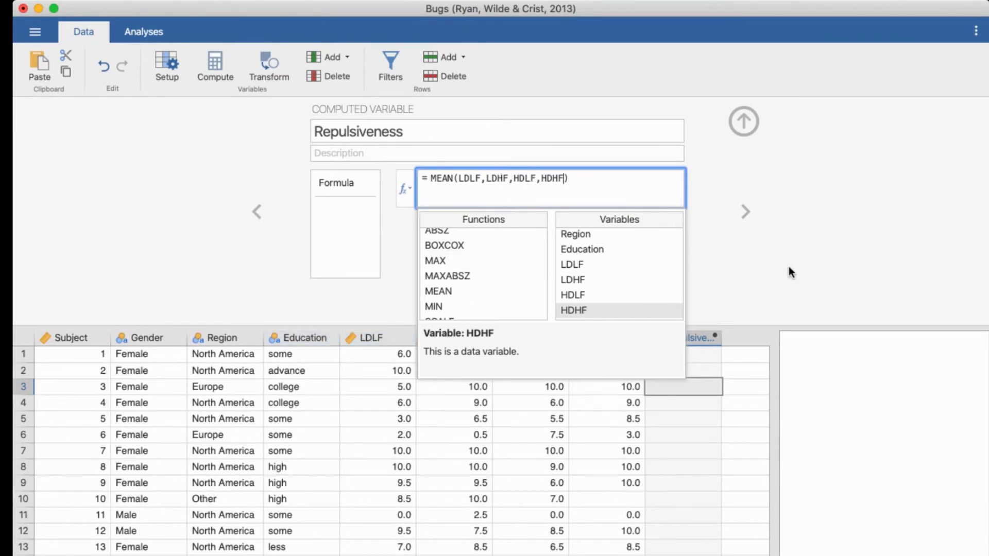
click(764, 270)
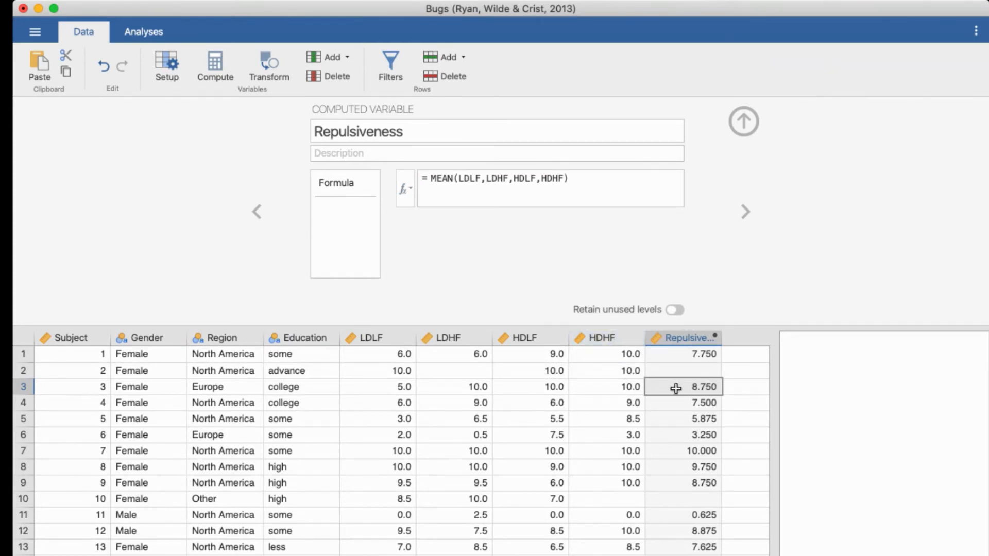
click(459, 387)
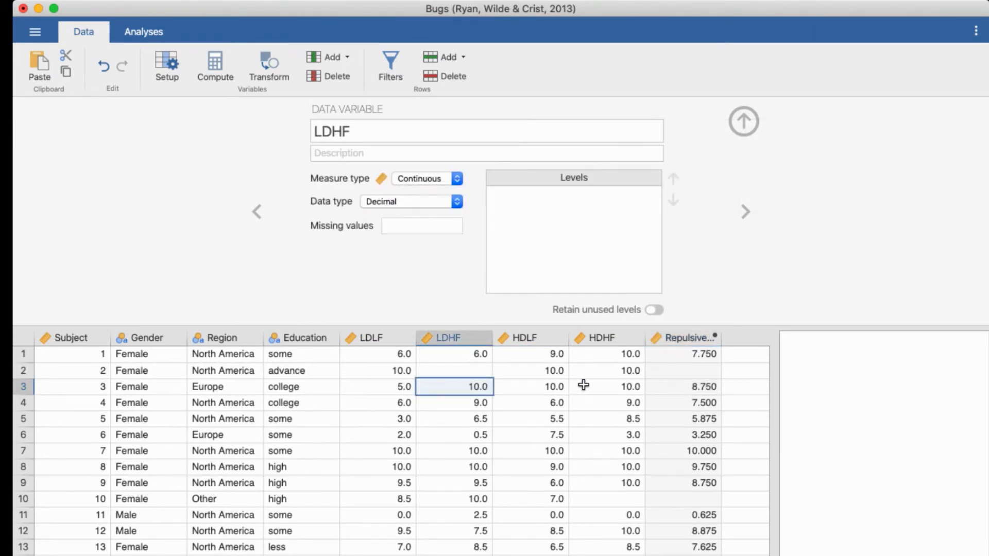
click(711, 387)
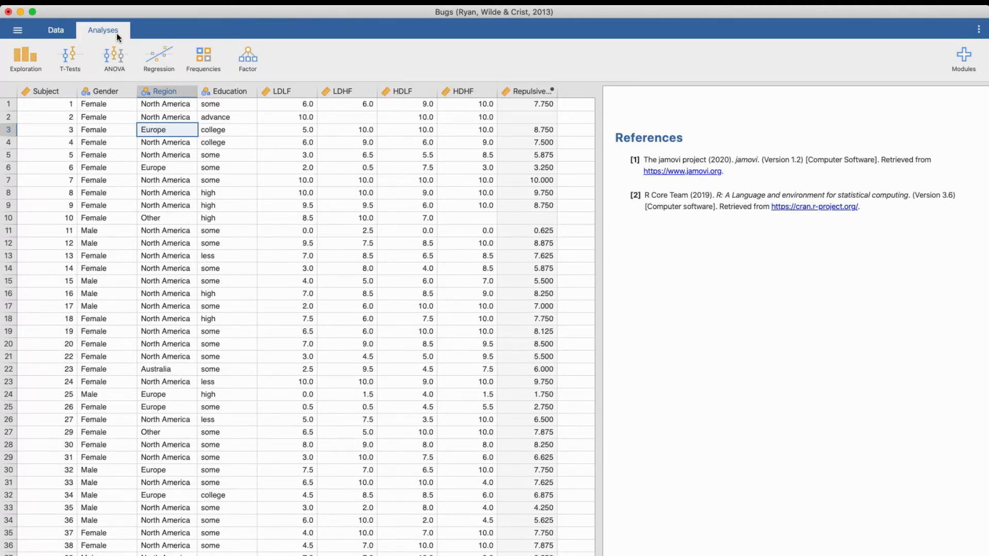
Step: Start a Descriptives analysis and assign LDLF, LDHF, HDLF and HDHF as its variables
click(22, 57)
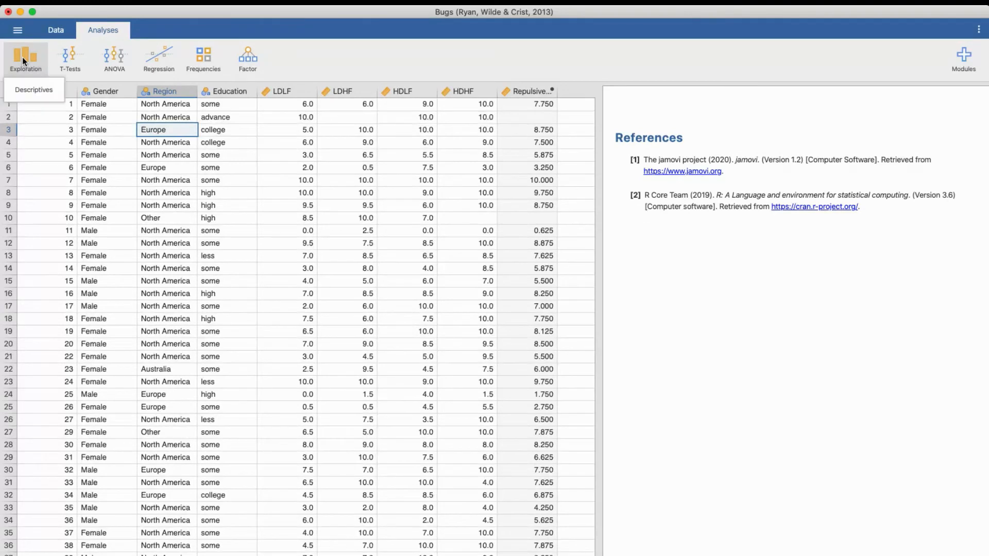
click(32, 90)
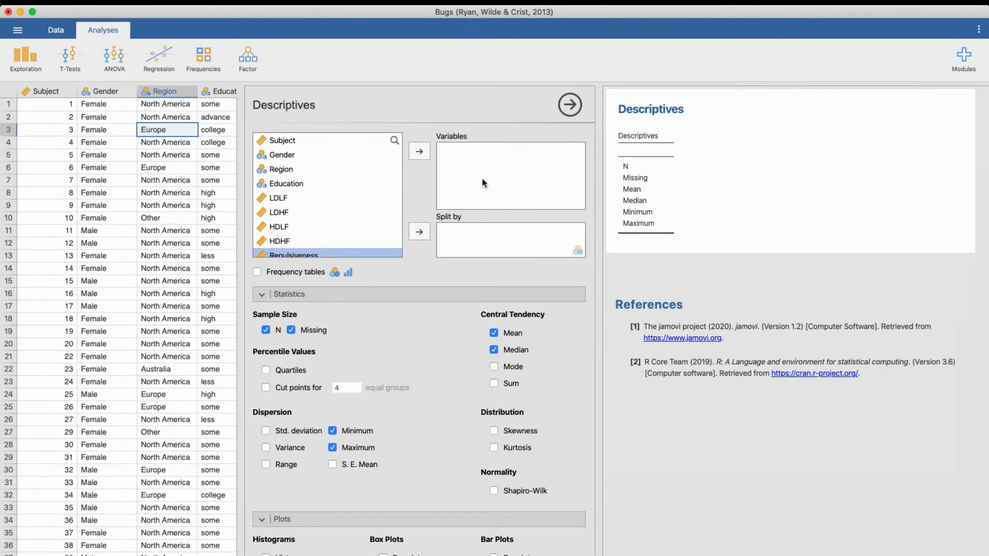
click(352, 200)
click(420, 152)
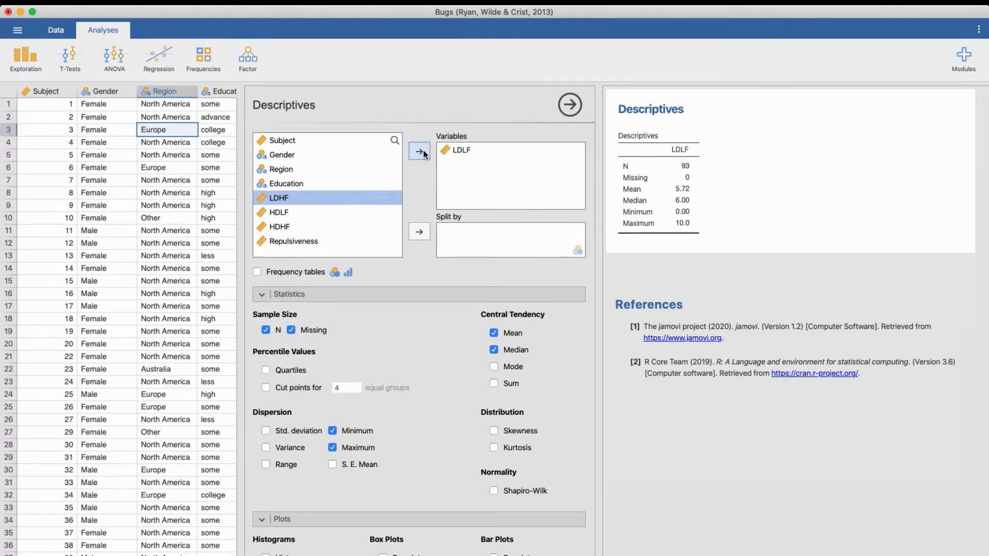
click(421, 152)
click(420, 152)
click(420, 152)
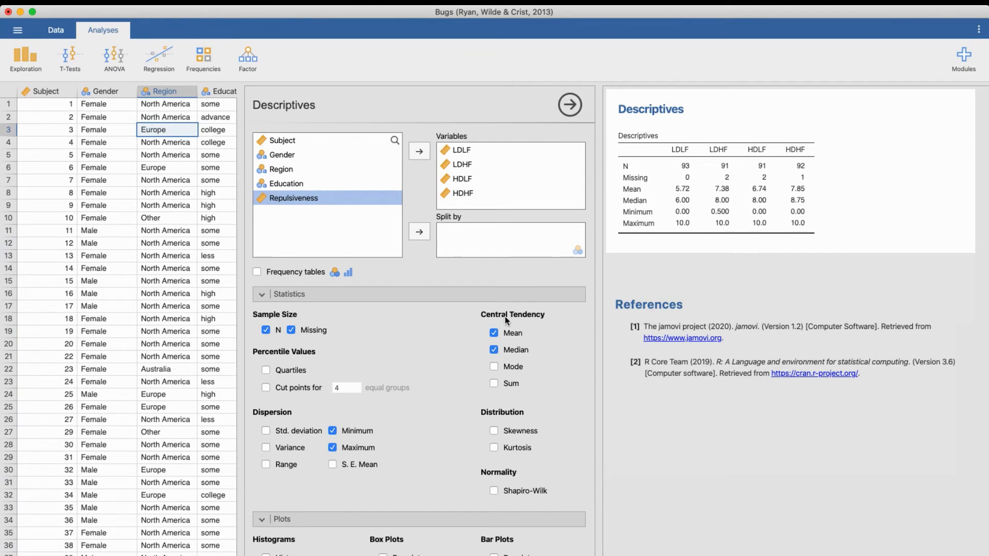
Step: Add standard deviation, variance and the Shapiro-Wilk test to the descriptives, and split the results by Gender
click(267, 431)
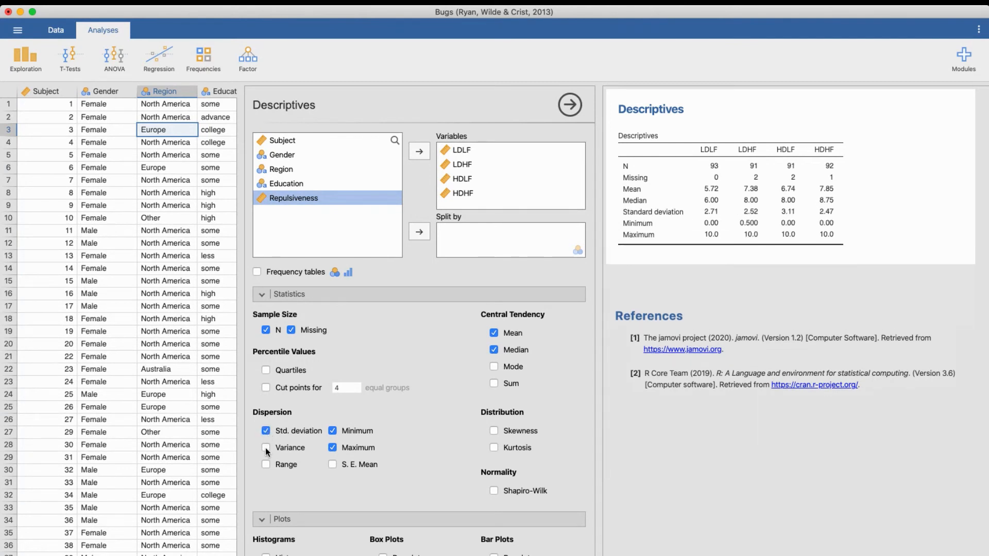
click(266, 448)
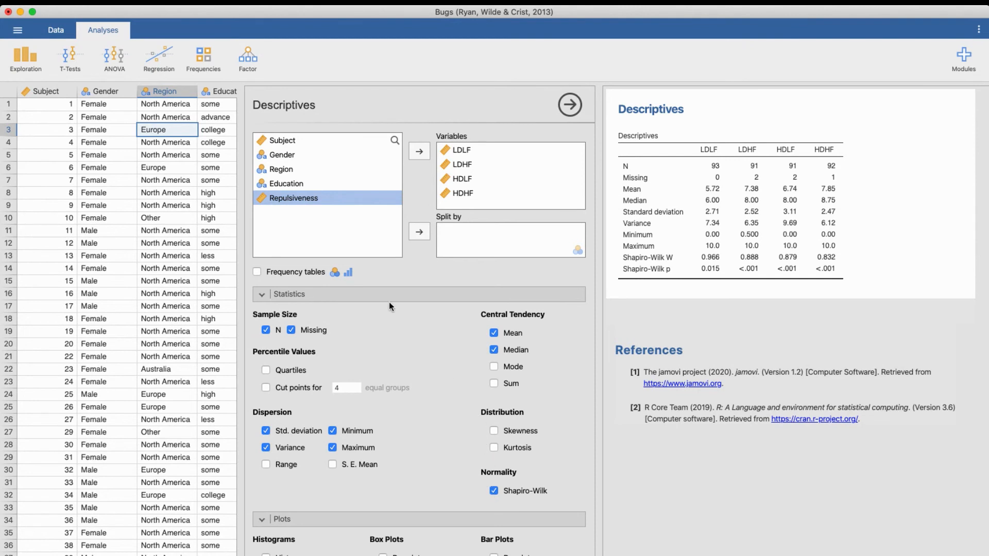
click(333, 156)
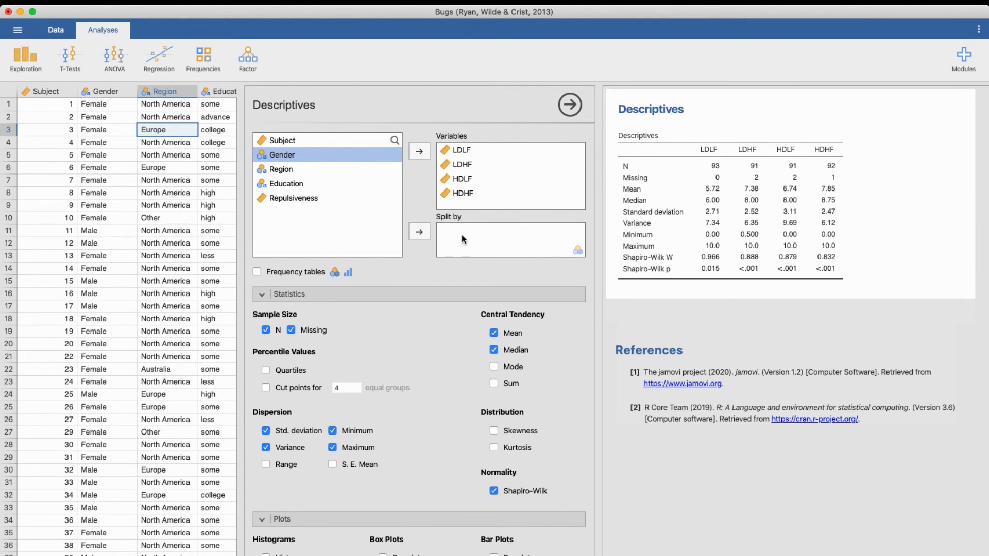
drag(342, 153, 502, 235)
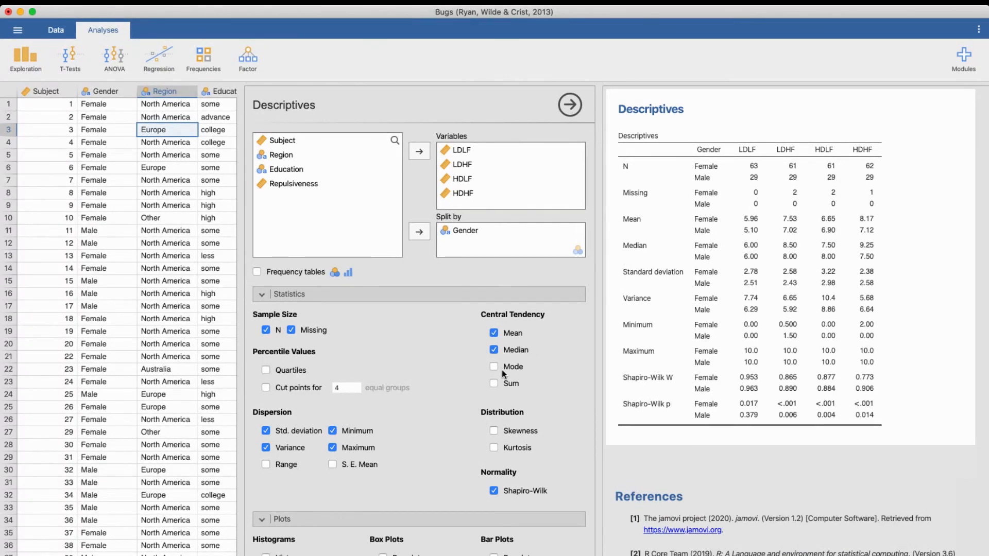
Step: Add histograms with density curves for the four ratings and view the plots in the results
scroll(465, 415, down, 2)
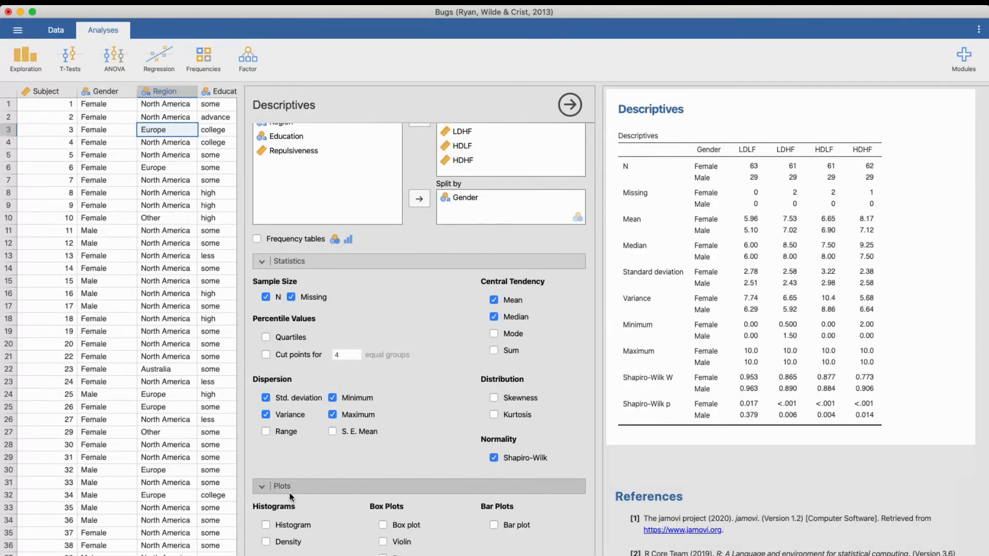
click(281, 527)
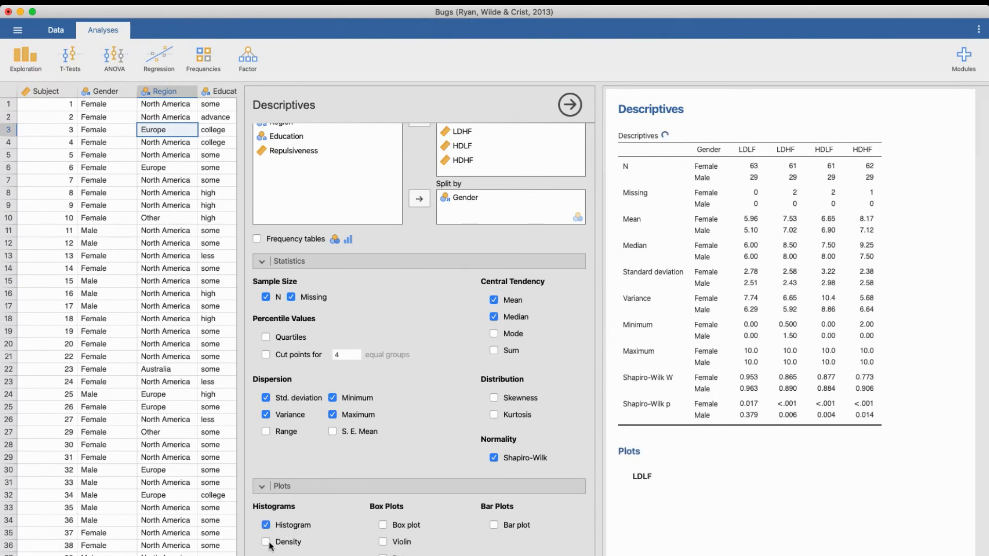
click(268, 543)
scroll(676, 511, down, 4)
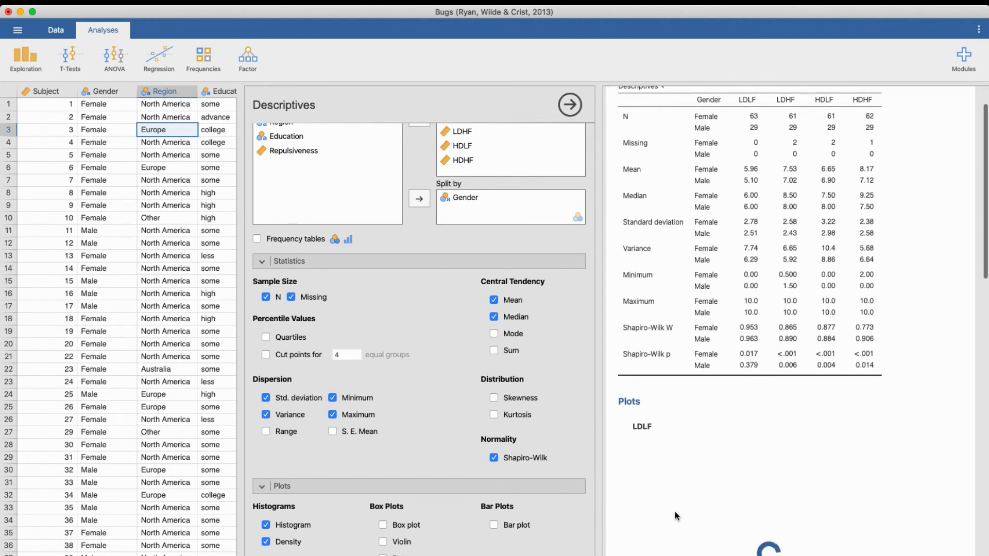
scroll(676, 510, down, 5)
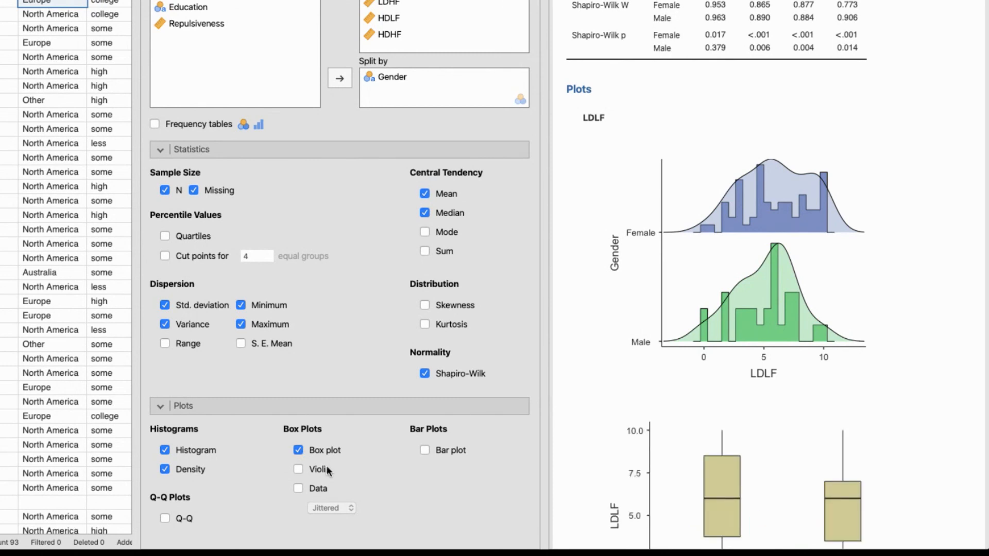
Step: Add box plots overlaid with jittered data points and view the LDLF plot by gender
click(298, 488)
scroll(623, 439, down, 4)
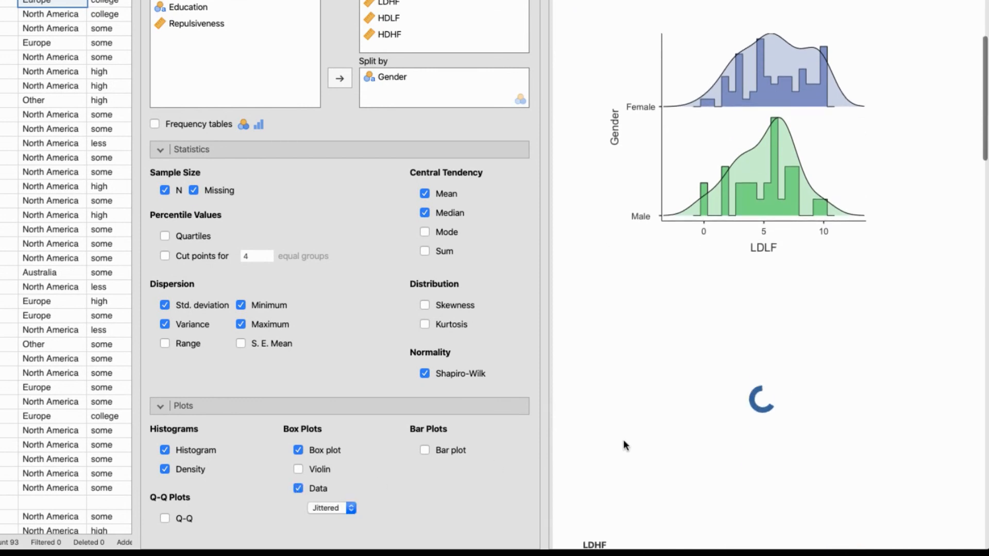
scroll(610, 441, down, 2)
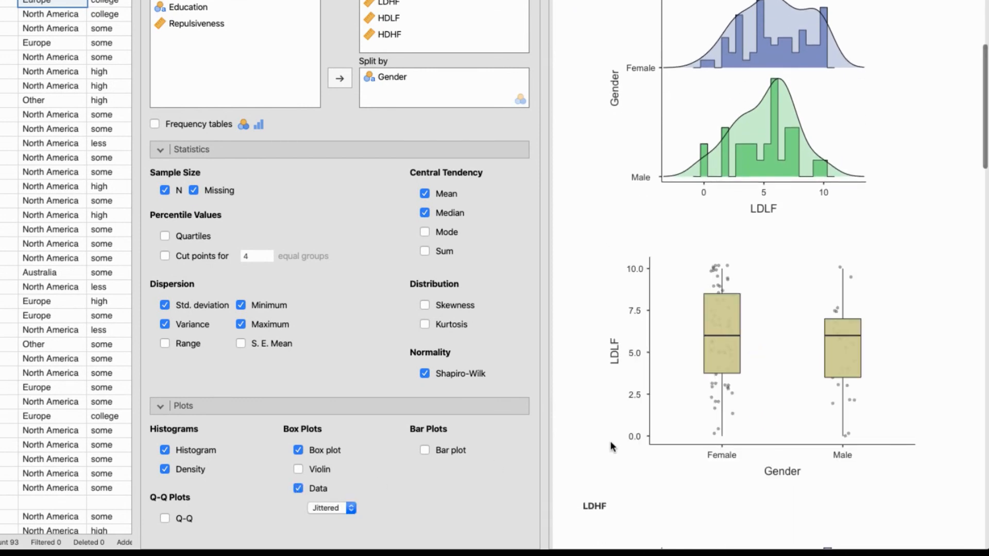